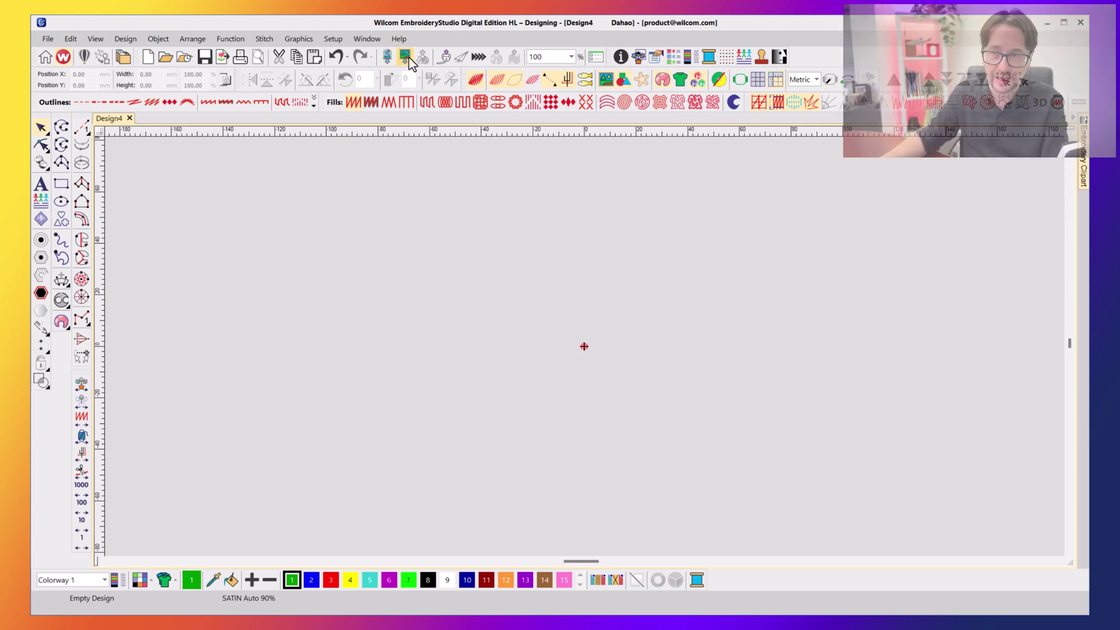
- Import artwork.jpg from the Resizing folder as a bitmap onto the Design4 canvas
{"action": "left_click", "coordinate": [406, 58]}
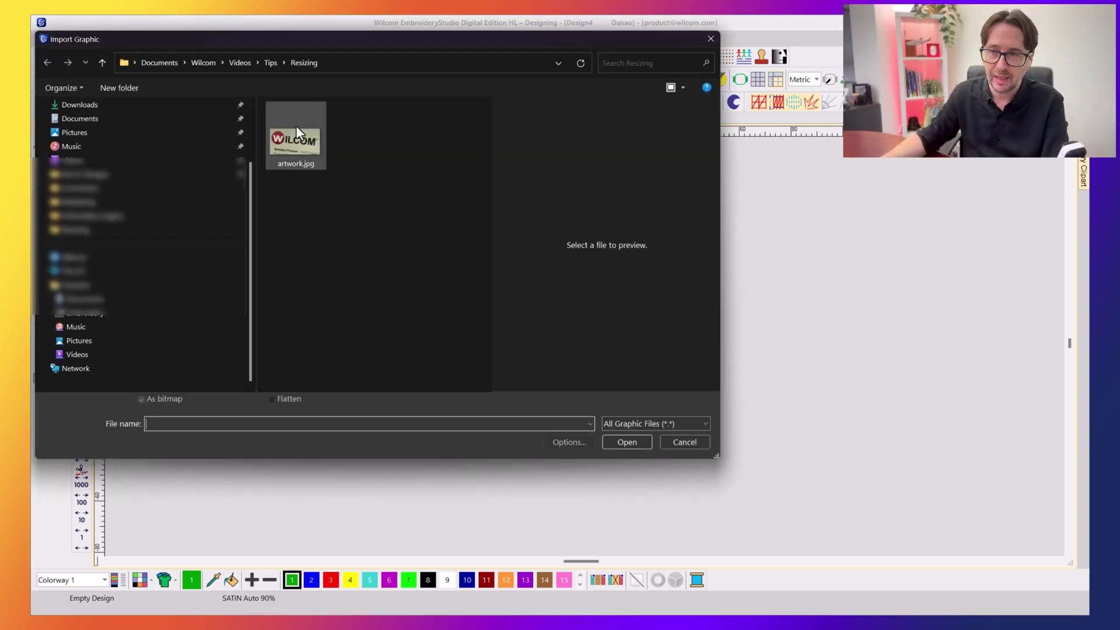
{"action": "left_click", "coordinate": [302, 137]}
{"action": "left_click", "coordinate": [626, 441]}
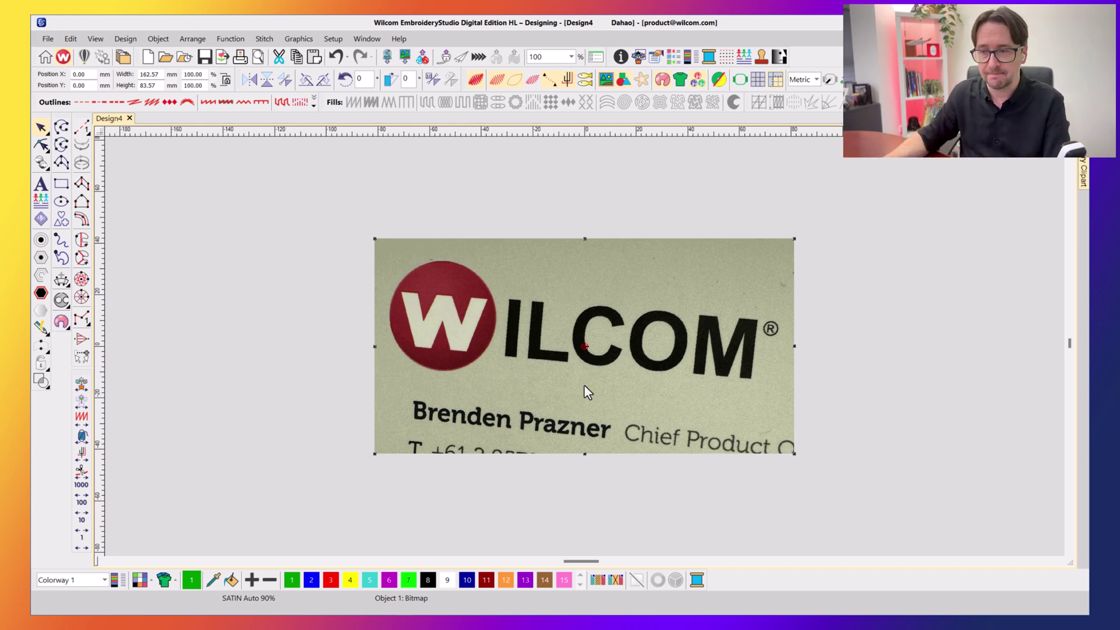
- Add a guide under WILCOM, rotate the photo level, and measure the I-to-M span (96.22 mm)
{"action": "left_click_drag", "start_coordinate": [100, 243], "coordinate": [100, 356]}
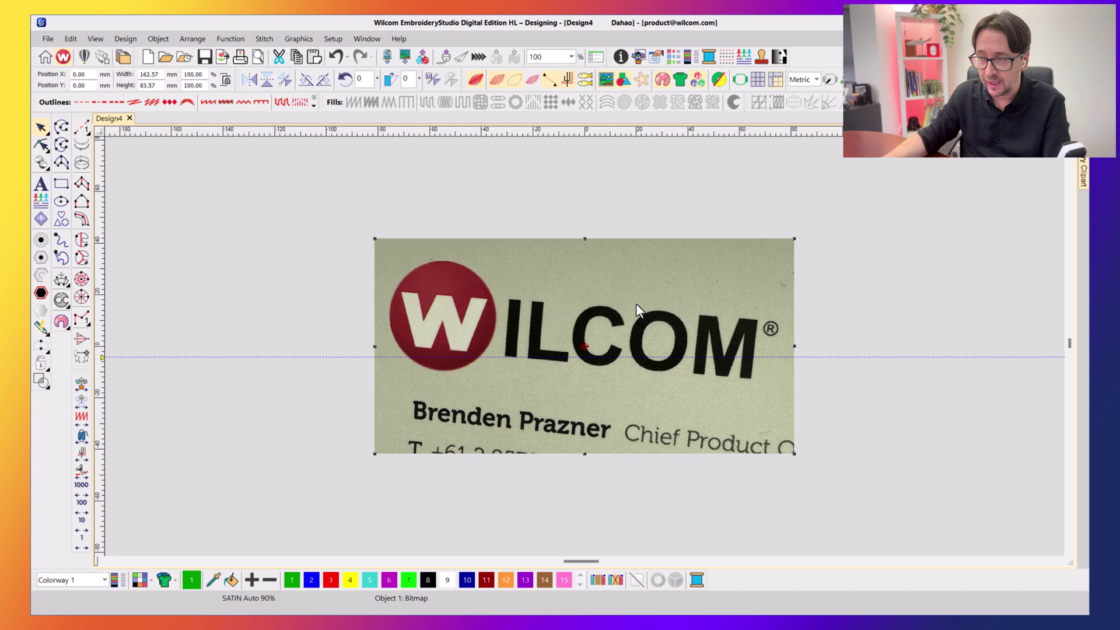
{"action": "left_click_drag", "start_coordinate": [795, 239], "coordinate": [793, 220]}
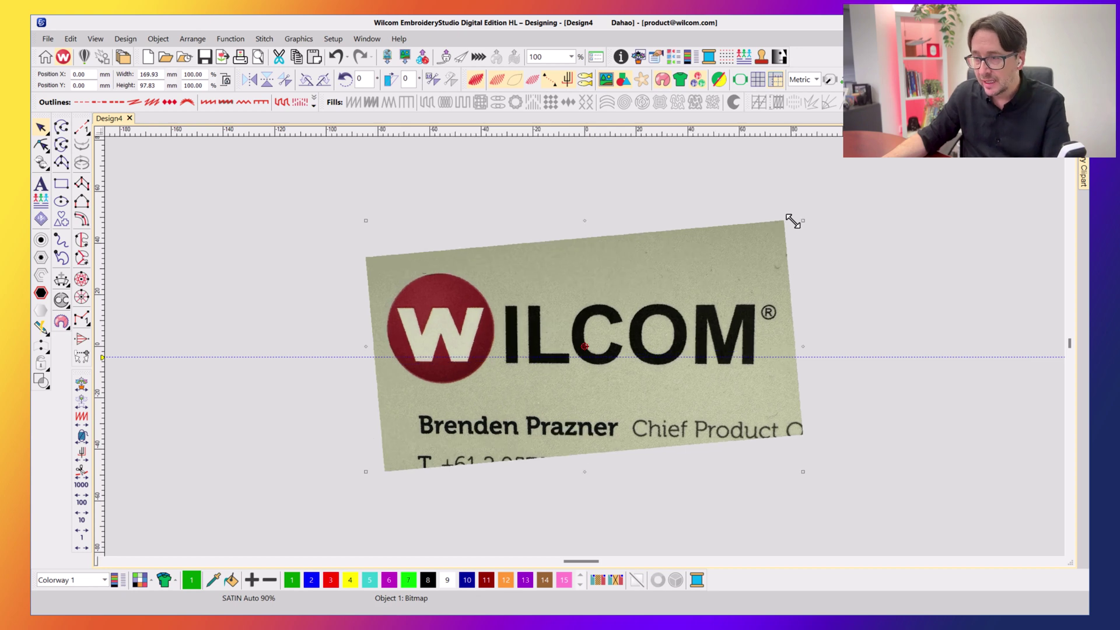
{"action": "left_click", "coordinate": [506, 356]}
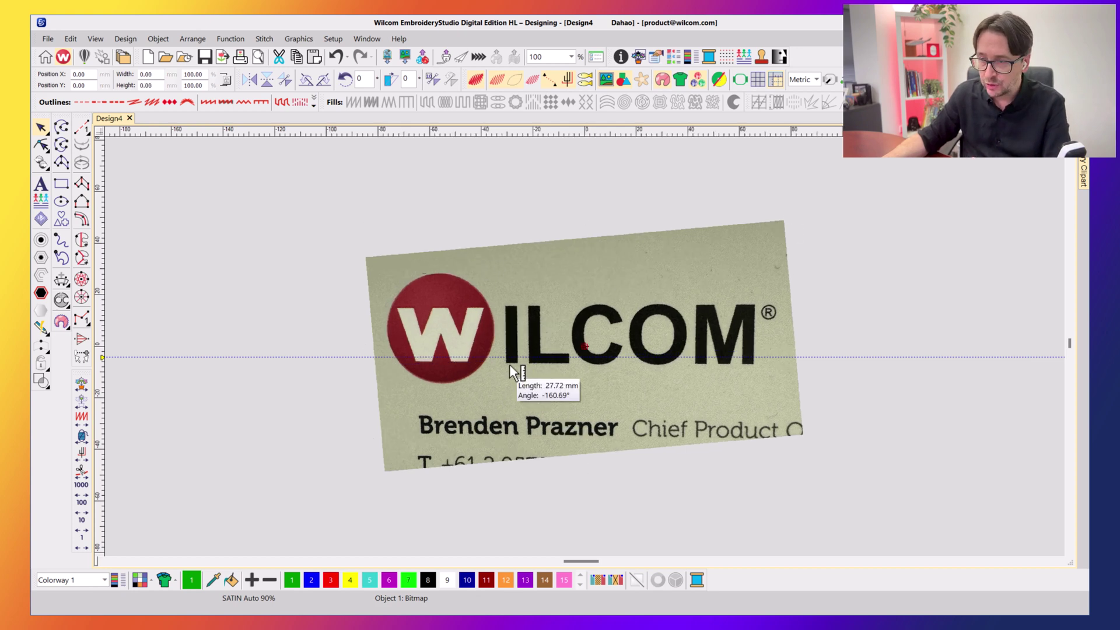
{"action": "left_click", "coordinate": [756, 357]}
{"action": "left_click", "coordinate": [732, 291]}
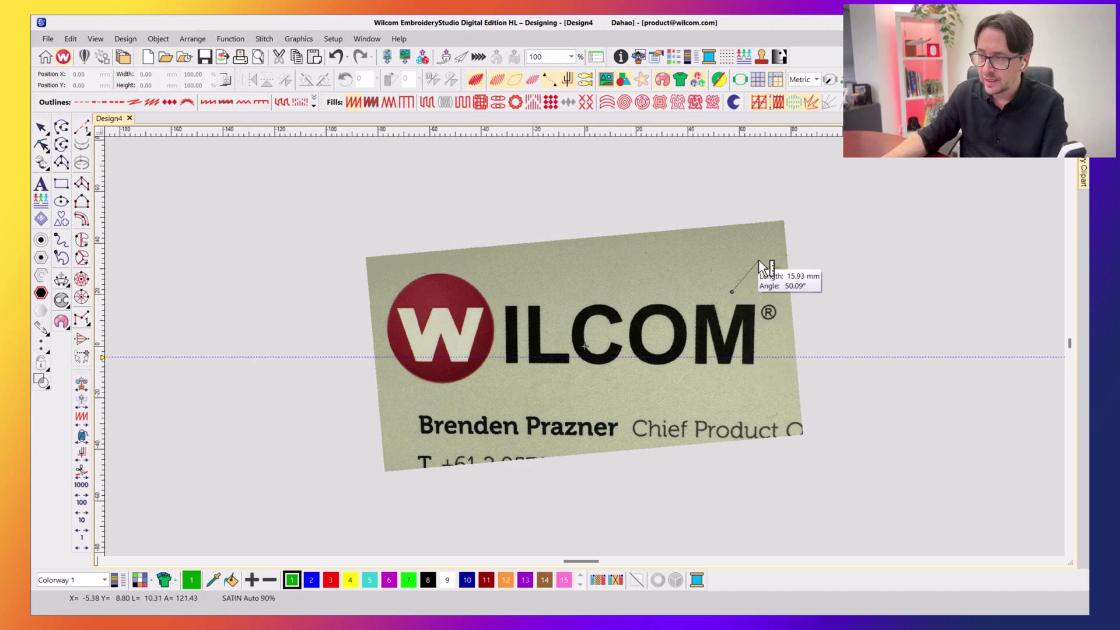
{"action": "left_click", "coordinate": [758, 261]}
- Reselect the photo and scale it down to about 82% (138.32 × 79.72 mm)
{"action": "key", "text": "Escape"}
{"action": "left_click", "coordinate": [781, 237]}
{"action": "left_click_drag", "start_coordinate": [803, 221], "coordinate": [727, 265]}
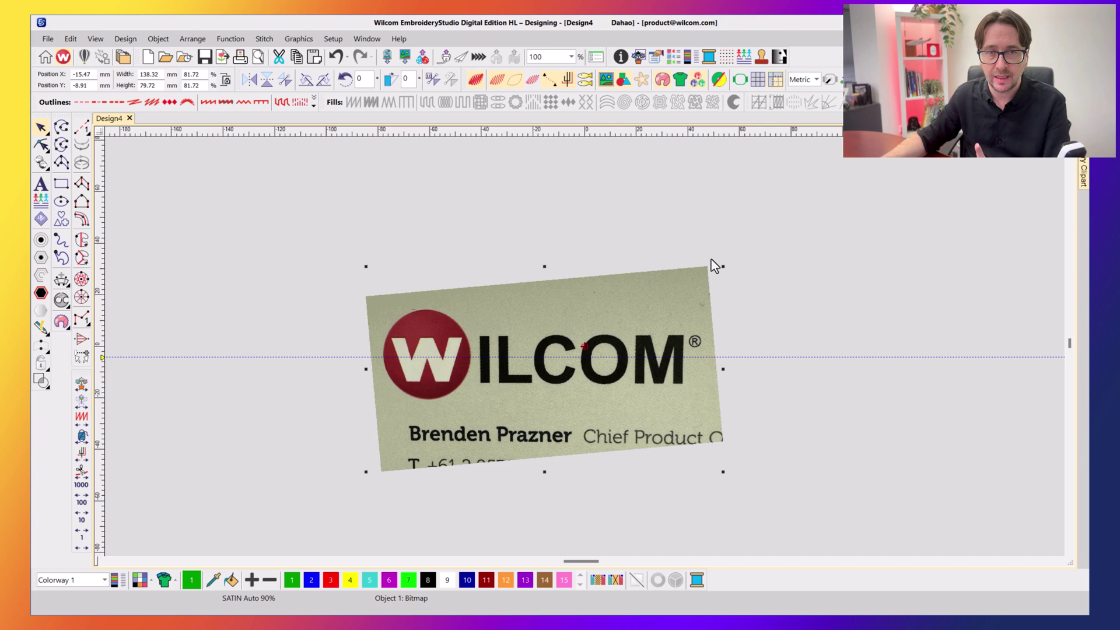
- Undo the photo's scaling and rotation and remove the horizontal guide
{"action": "key", "text": "ctrl+z"}
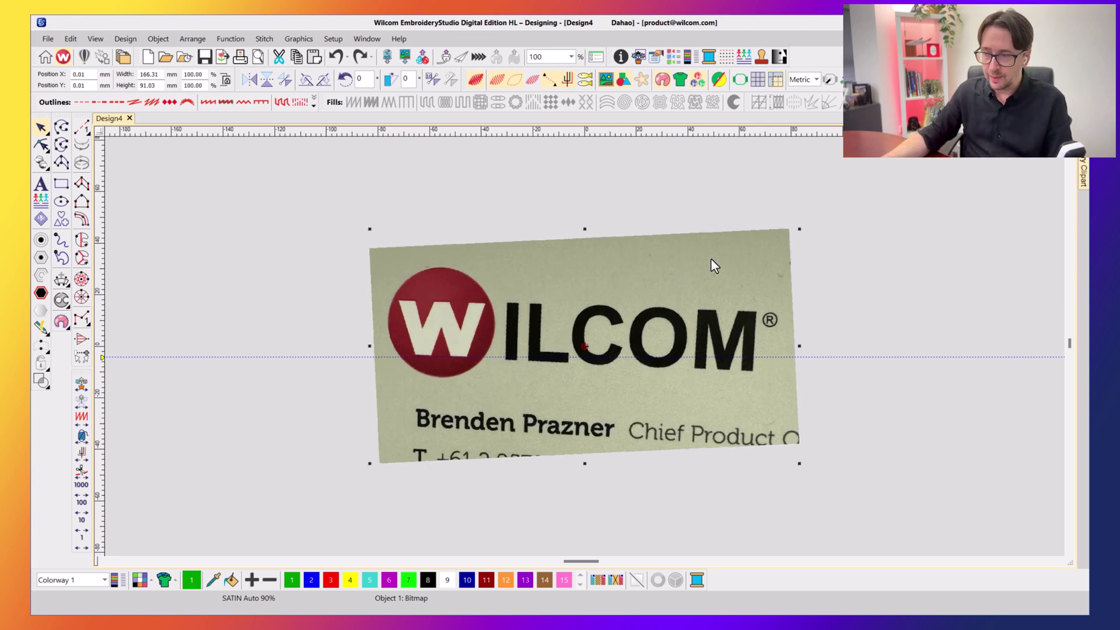
{"action": "key", "text": "ctrl+z"}
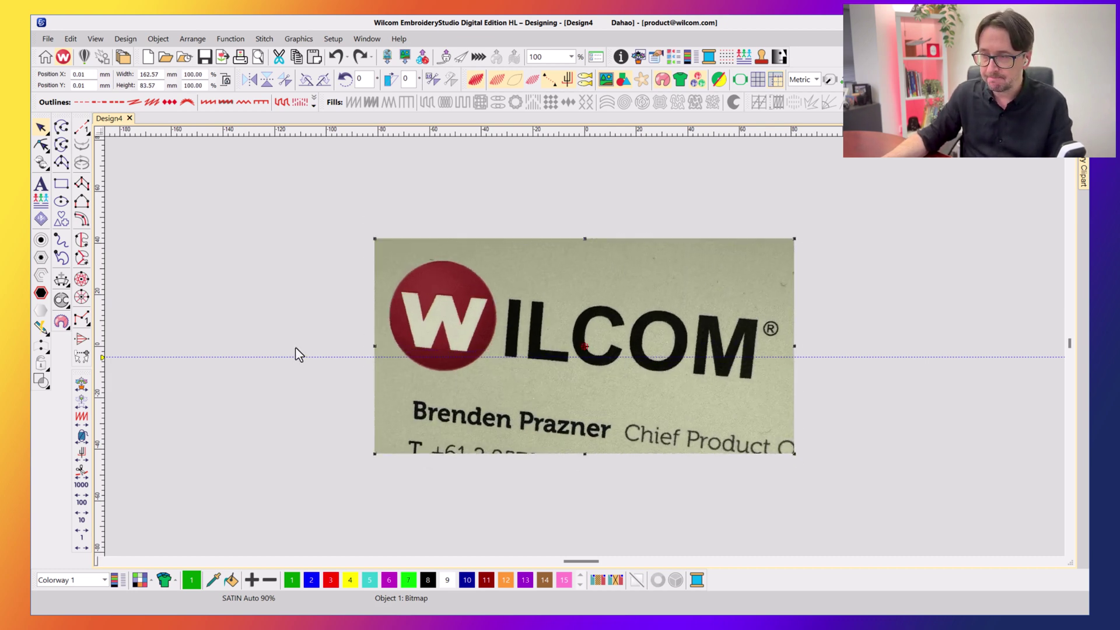
{"action": "left_click_drag", "start_coordinate": [103, 363], "coordinate": [75, 362]}
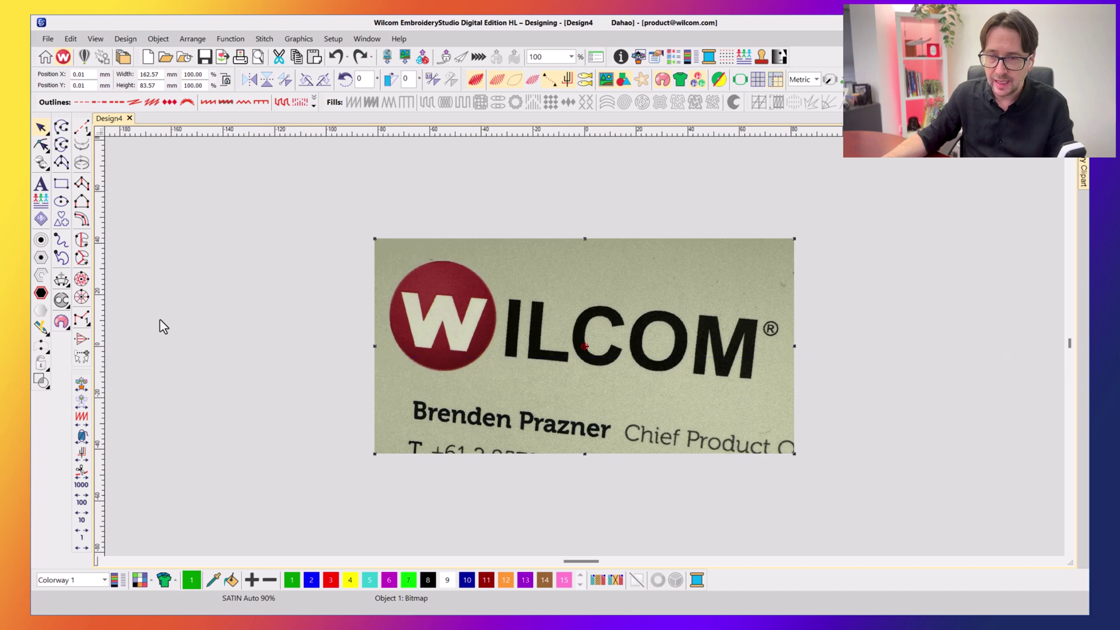
- Reselect the photo and bring up the Edit > Transform options
{"action": "left_click", "coordinate": [175, 309]}
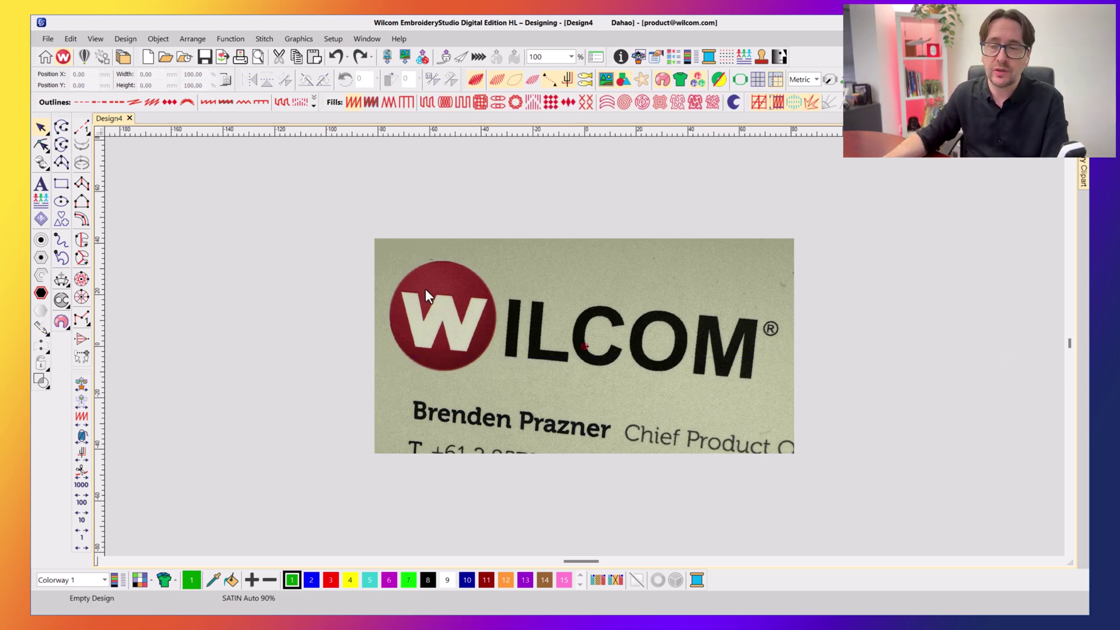
{"action": "left_click", "coordinate": [522, 286]}
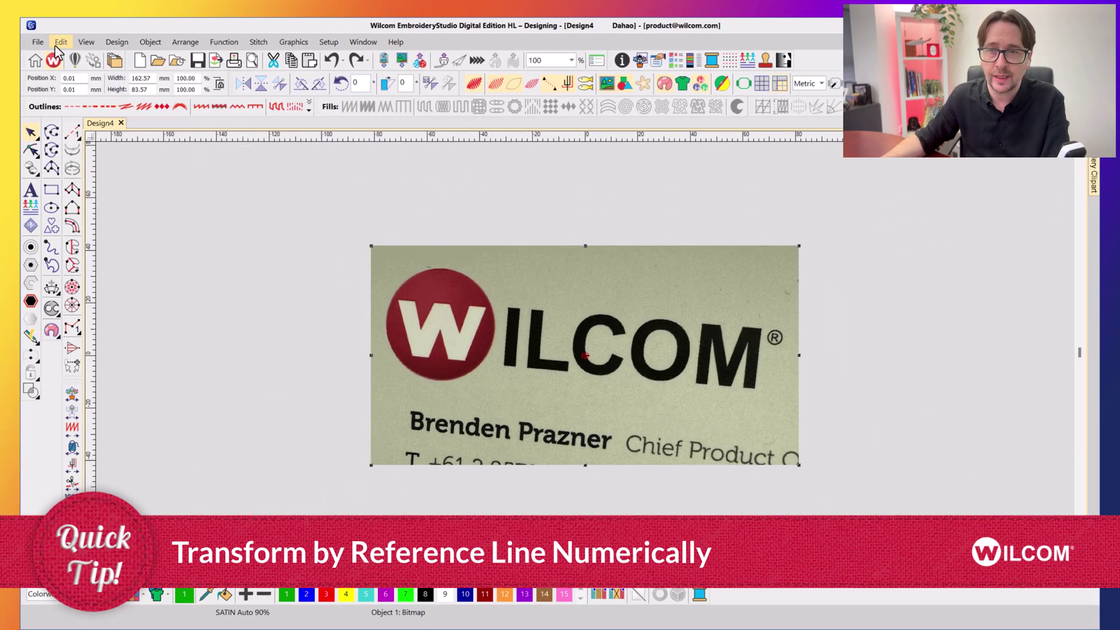
{"action": "left_click", "coordinate": [59, 44]}
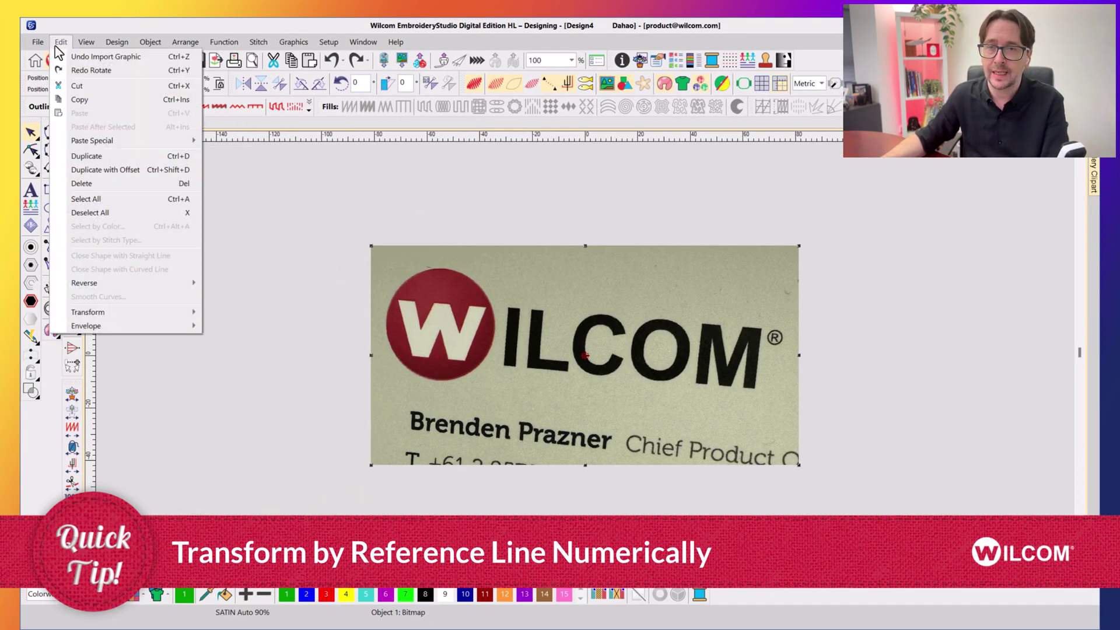
{"action": "mouse_move", "coordinate": [182, 315]}
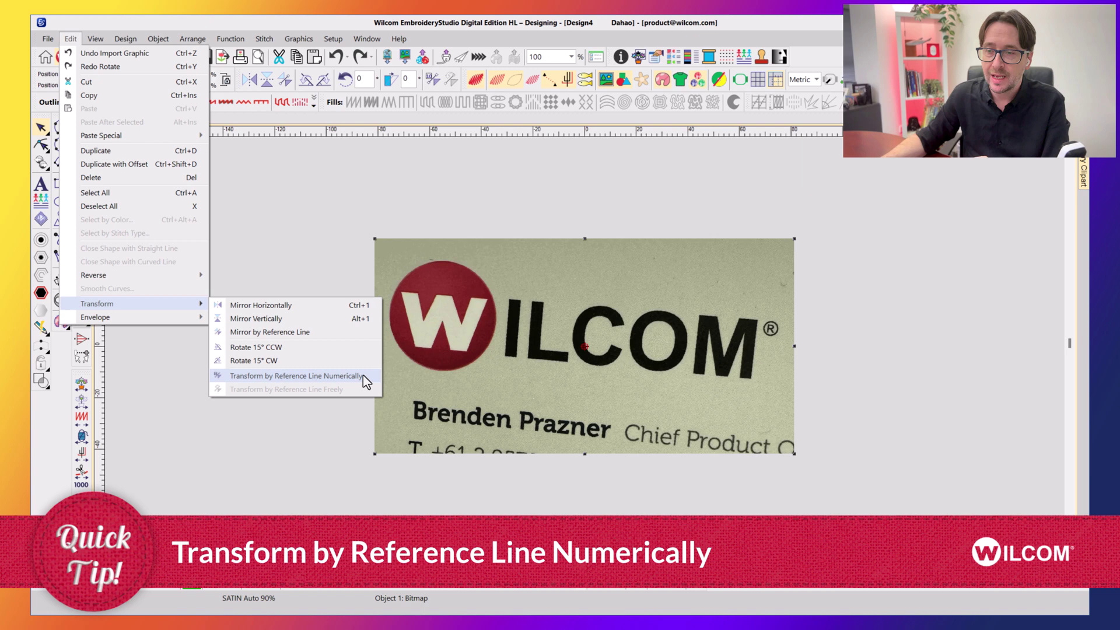
- Start Transform by Reference Line Numerically, anchoring the line at the base of the I
{"action": "left_click", "coordinate": [366, 382]}
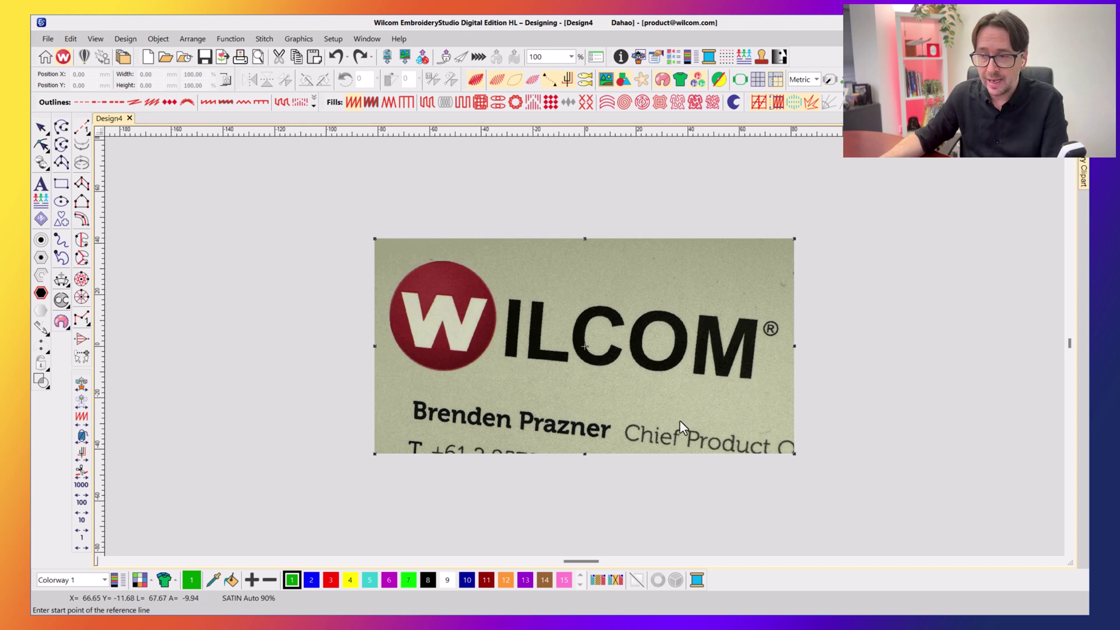
{"action": "left_click", "coordinate": [509, 363]}
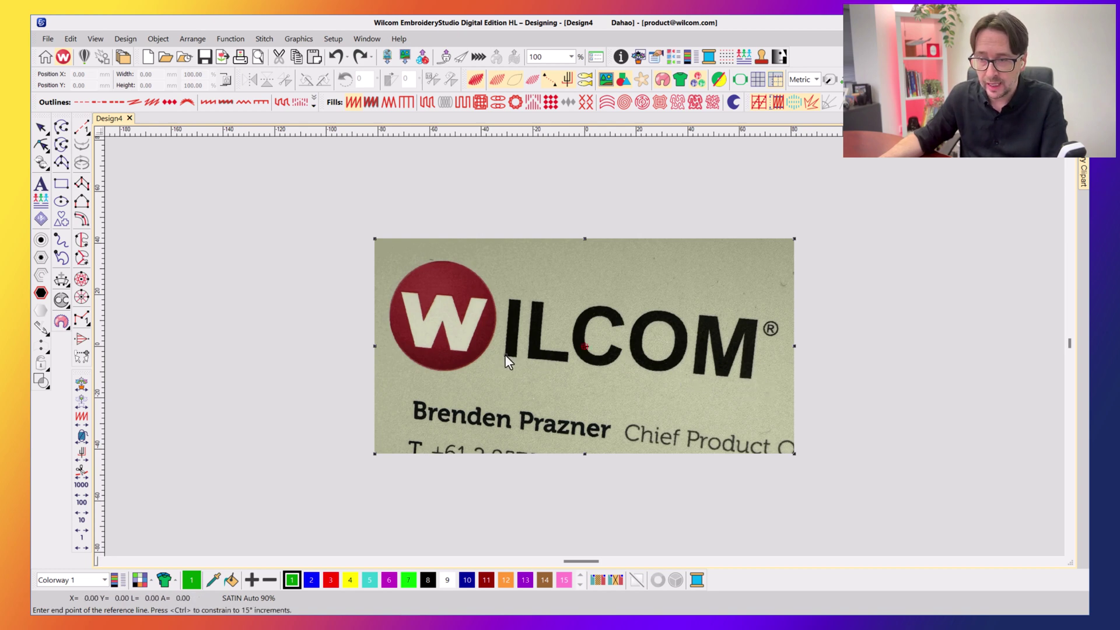
- End the reference line at the M's base, resize it to 40 mm and rotate to 0°
{"action": "left_click", "coordinate": [750, 378]}
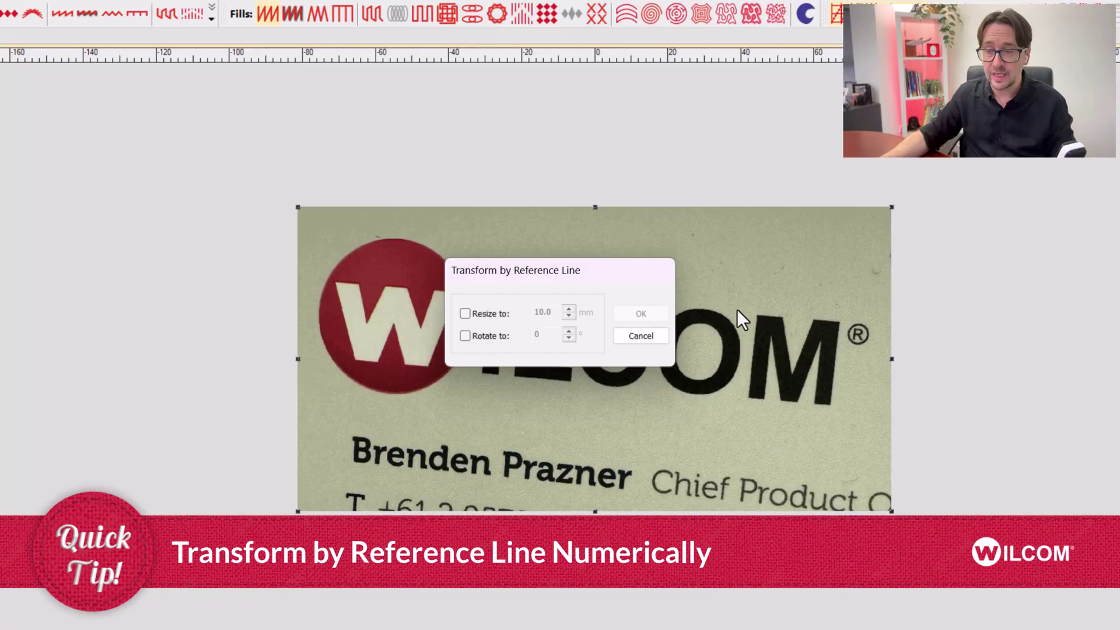
{"action": "left_click", "coordinate": [465, 313]}
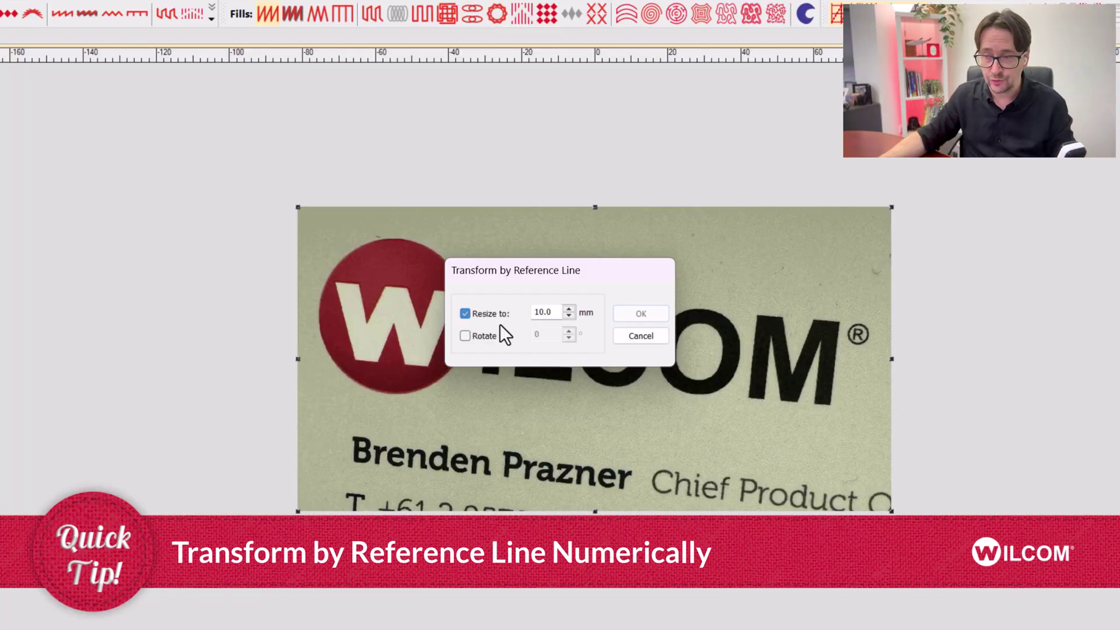
{"action": "double_click", "coordinate": [551, 311]}
{"action": "type", "text": "40"}
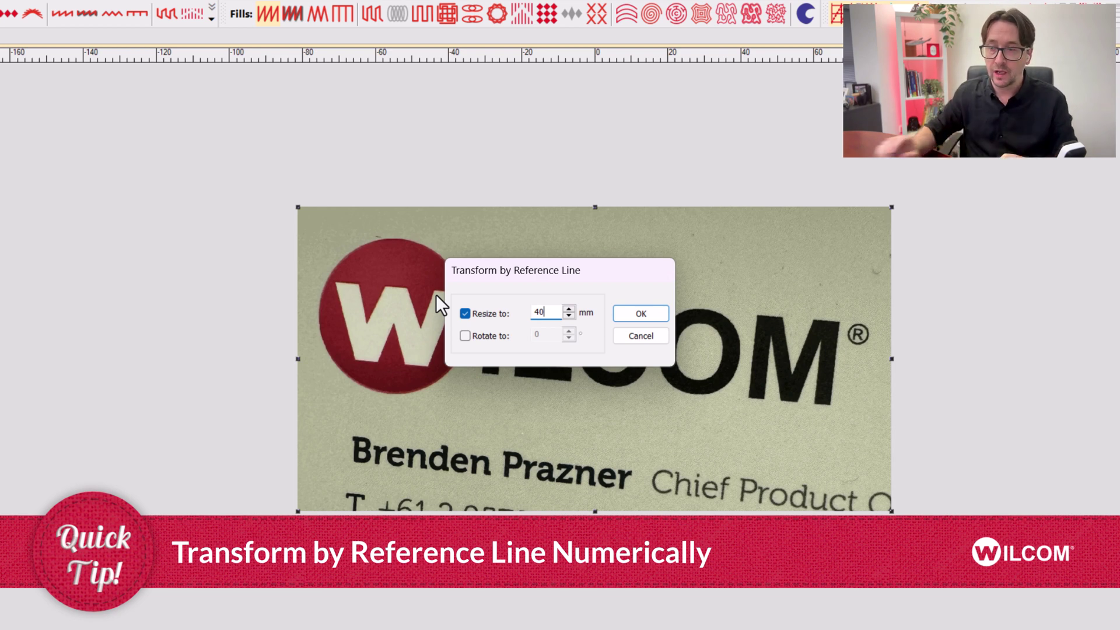
{"action": "left_click", "coordinate": [465, 335]}
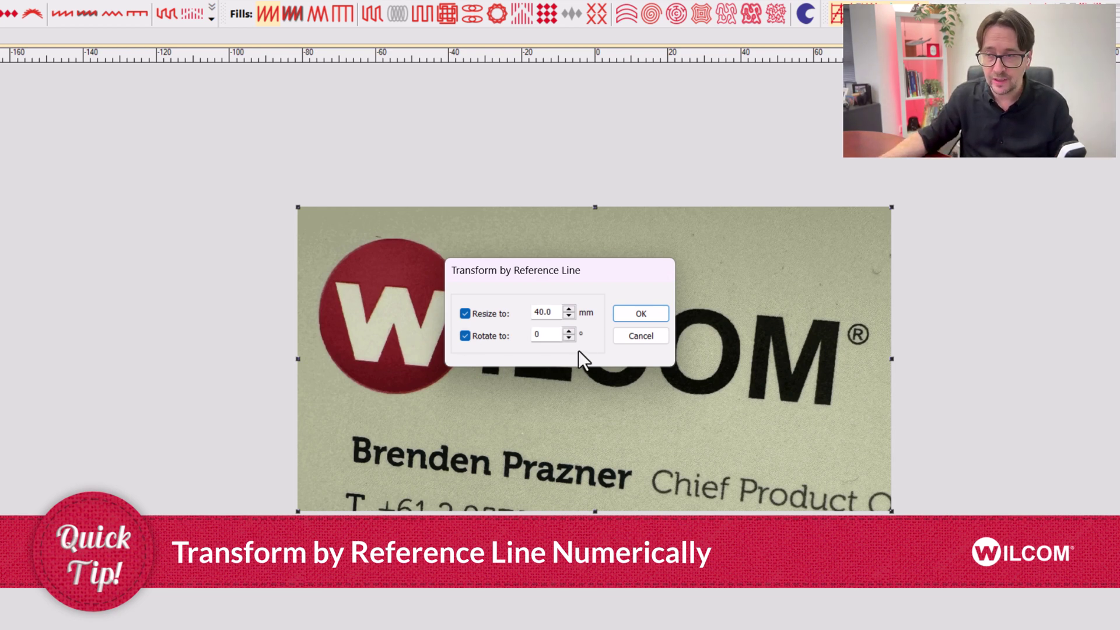
{"action": "left_click", "coordinate": [556, 334]}
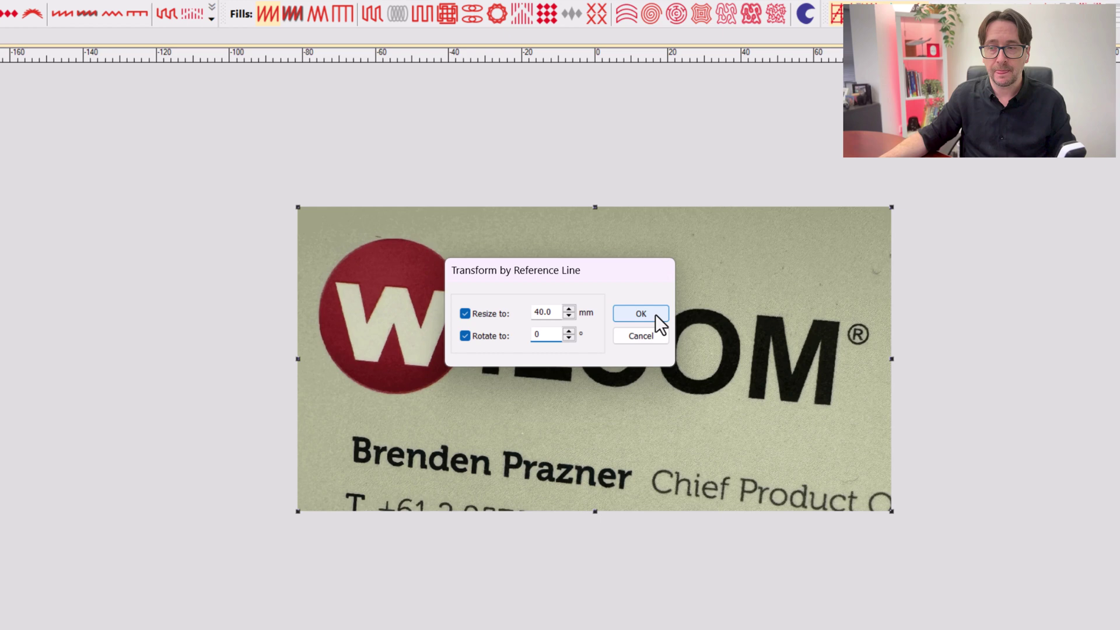
{"action": "left_click", "coordinate": [640, 314]}
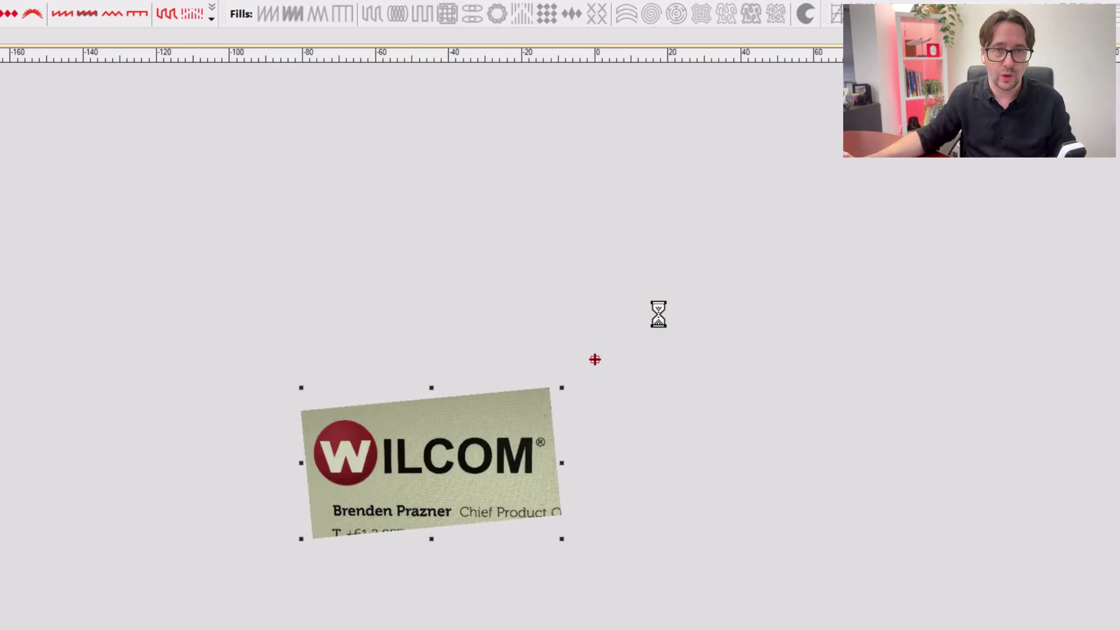
- Zoom to fit, add a guide along the letter bases, and measure the I-to-M span at about 40.16 mm
{"action": "key", "text": "0"}
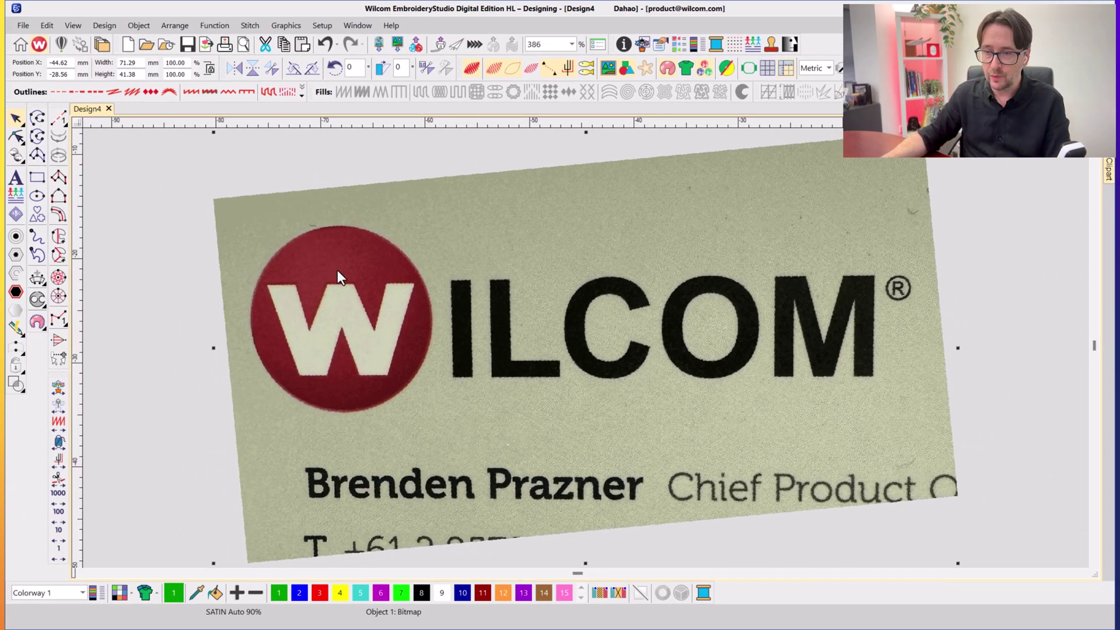
{"action": "left_click_drag", "start_coordinate": [75, 254], "coordinate": [84, 376]}
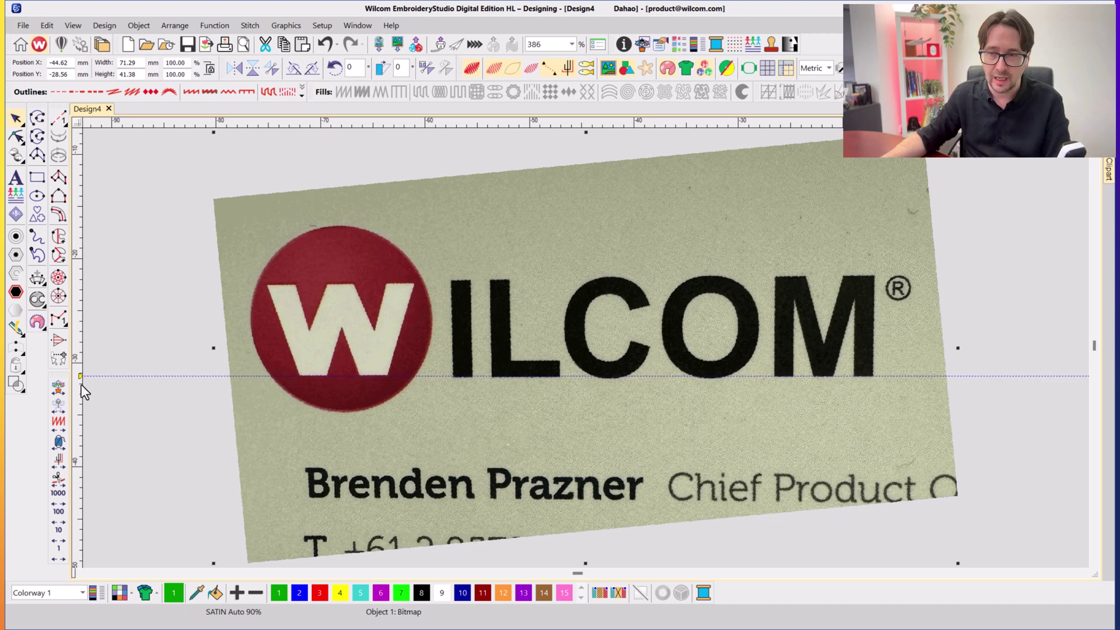
{"action": "key", "text": "m"}
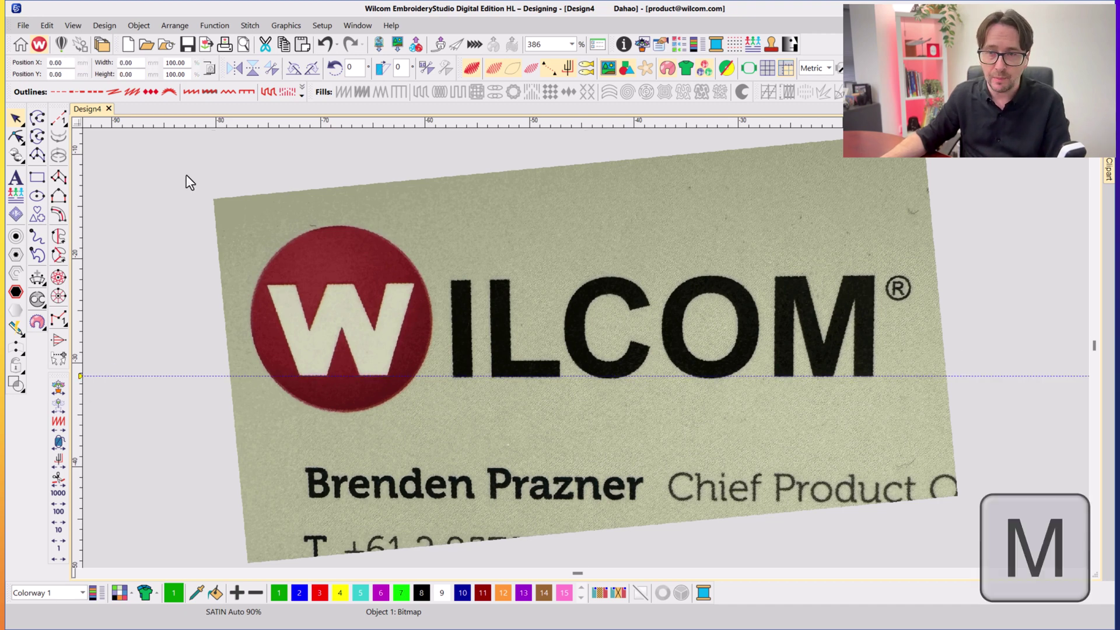
{"action": "left_click_drag", "start_coordinate": [454, 377], "coordinate": [872, 380]}
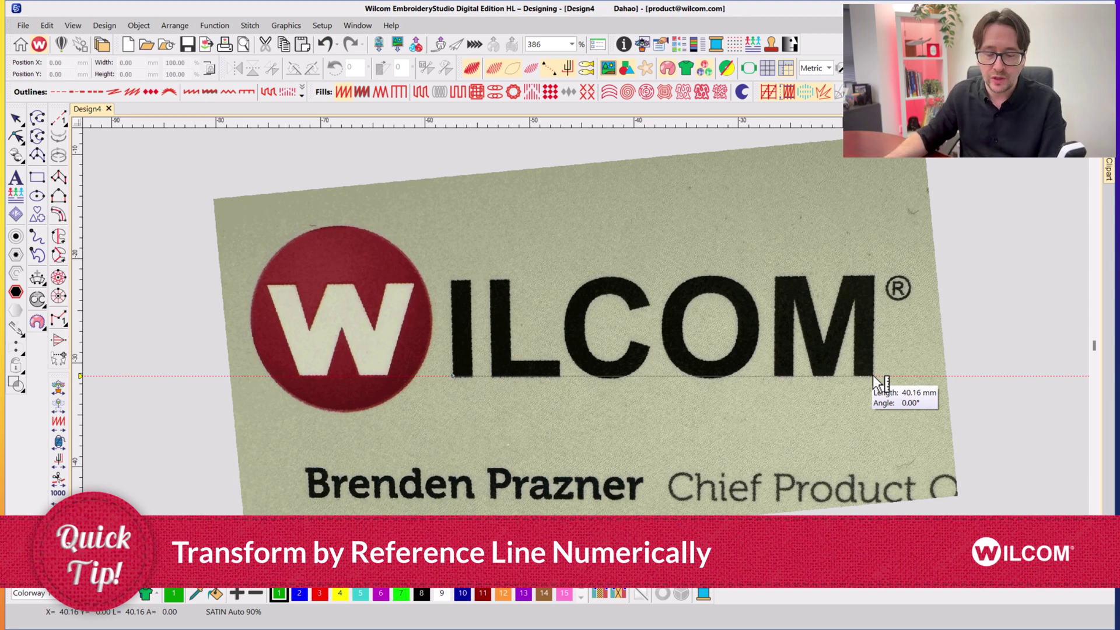
{"action": "left_click", "coordinate": [873, 377]}
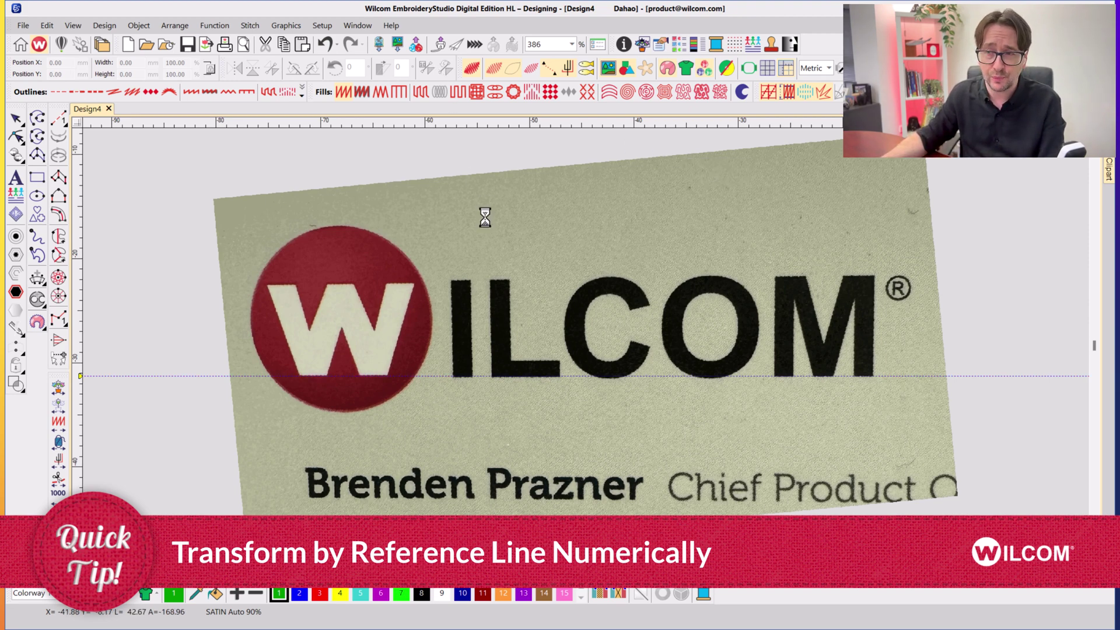
{"action": "key", "text": "Escape"}
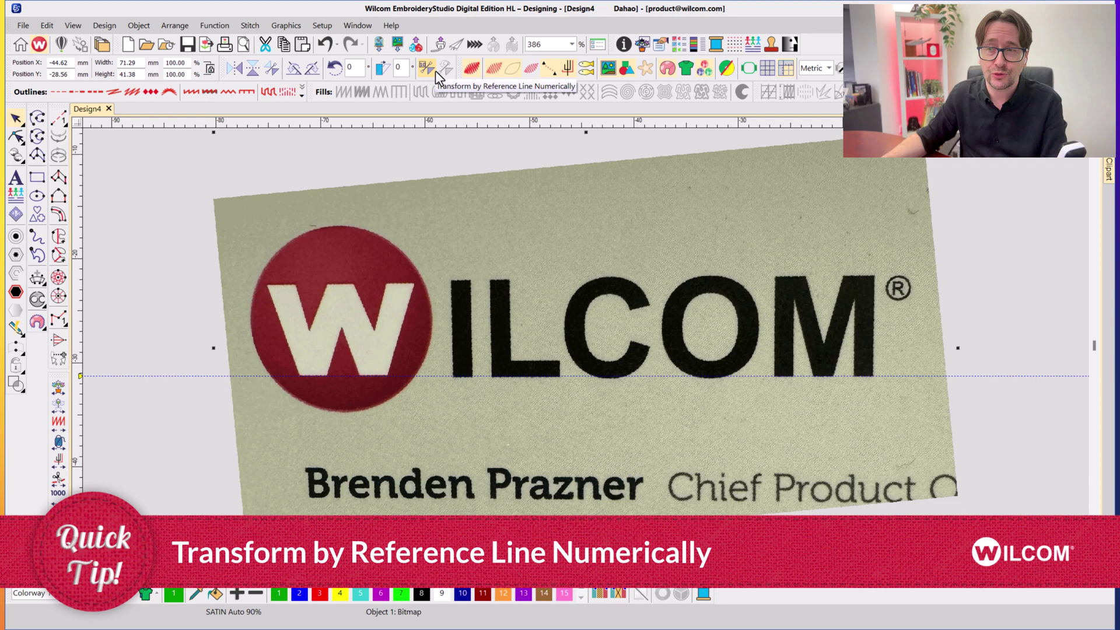